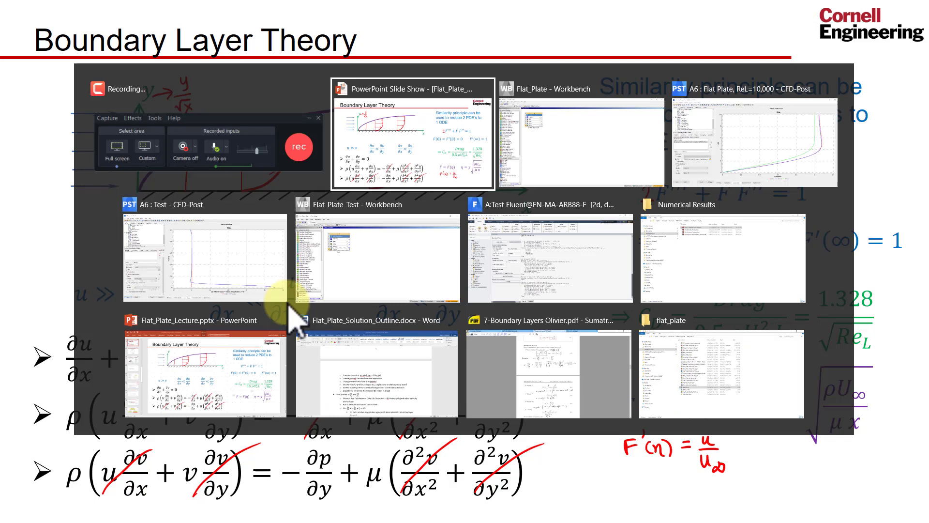
Switch to the Flat_Plate Workbench project and open the Solution cell of the Flat Plate, ReL=10,000 system in Fluent
key("alt+Tab")
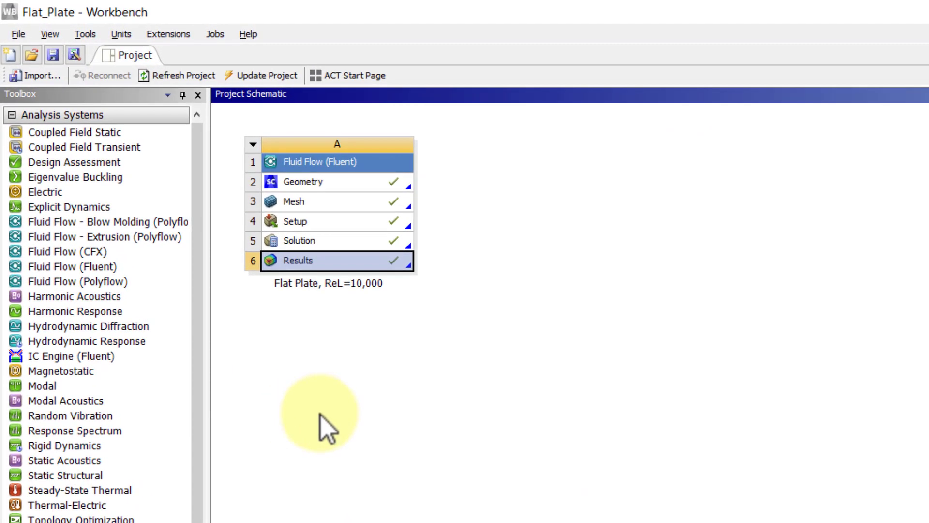
left_click(305, 241)
right_click(306, 242)
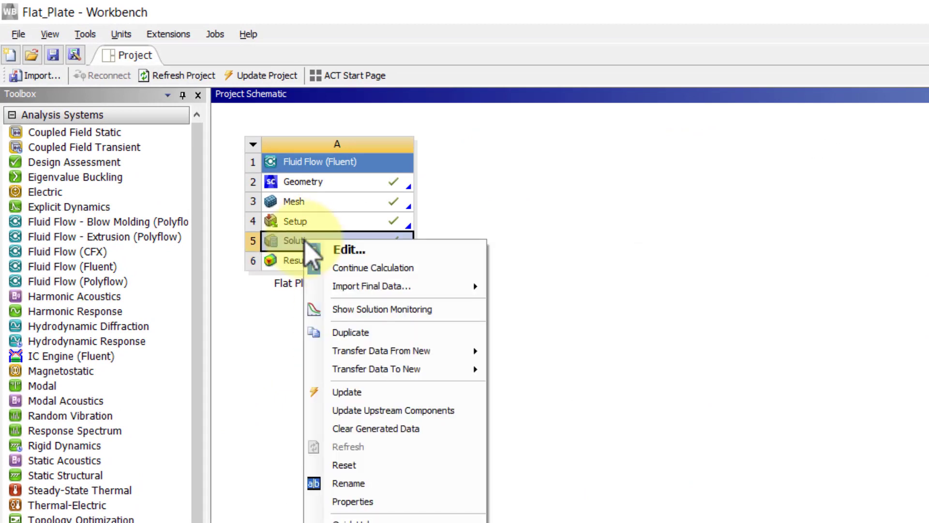
left_click(378, 250)
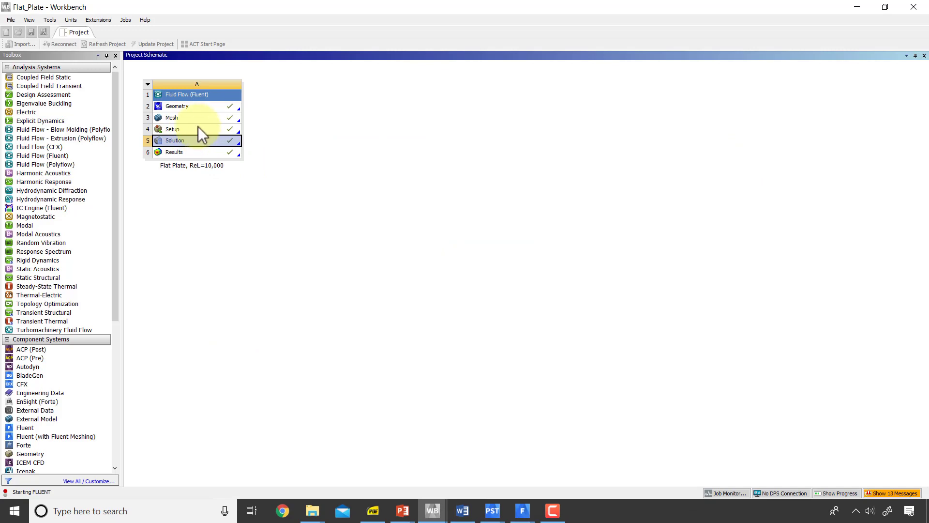
key("alt+Tab")
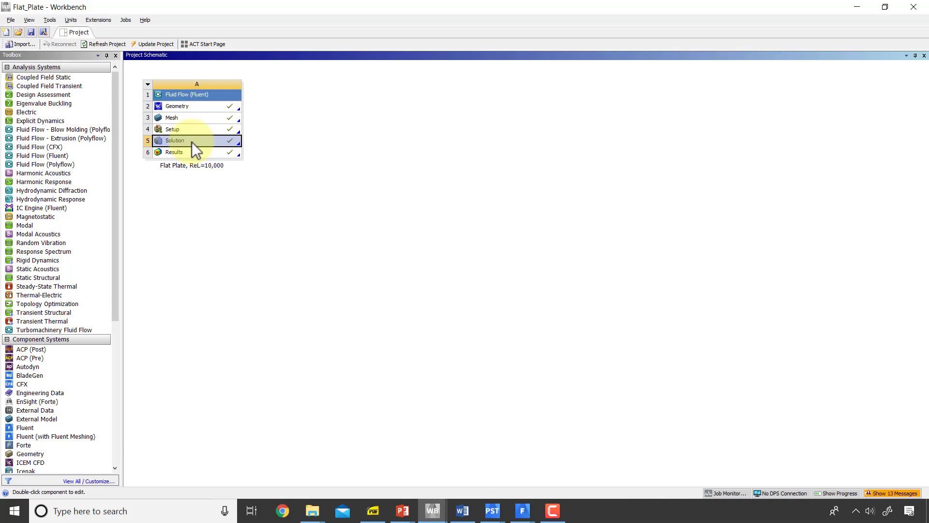
key("alt+Tab")
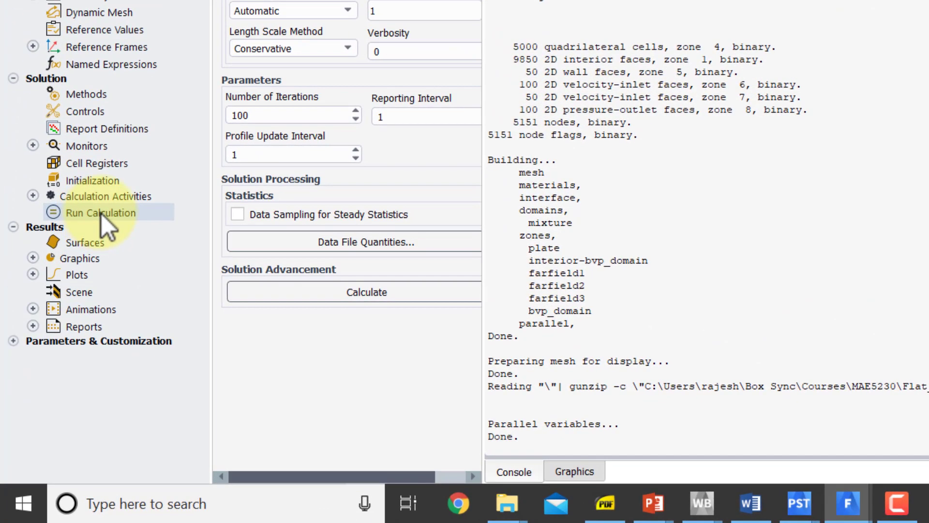
Add dX-Velocity/dx, dY-Velocity/dx, dX-Velocity/dy and dY-Velocity/dy to the additional data file quantities in the run calculation settings
left_click(352, 243)
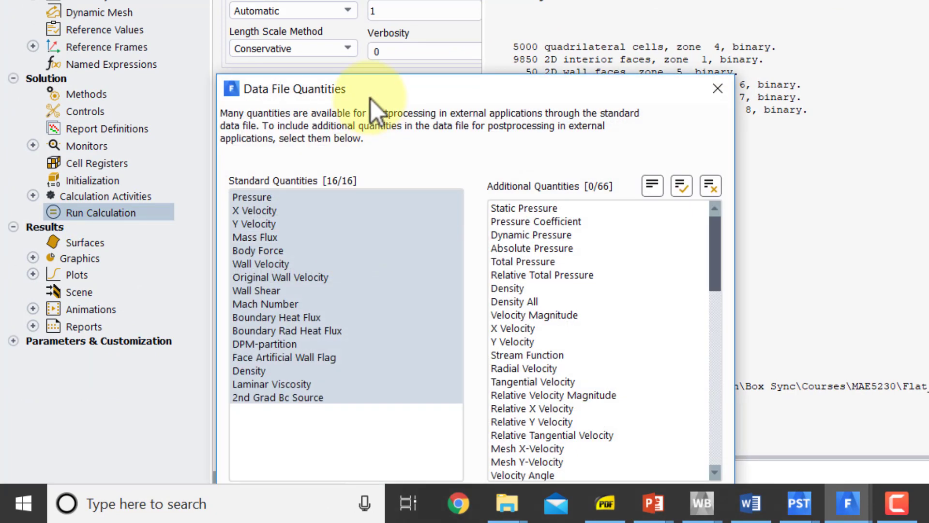
left_click_drag(371, 86, 325, 0)
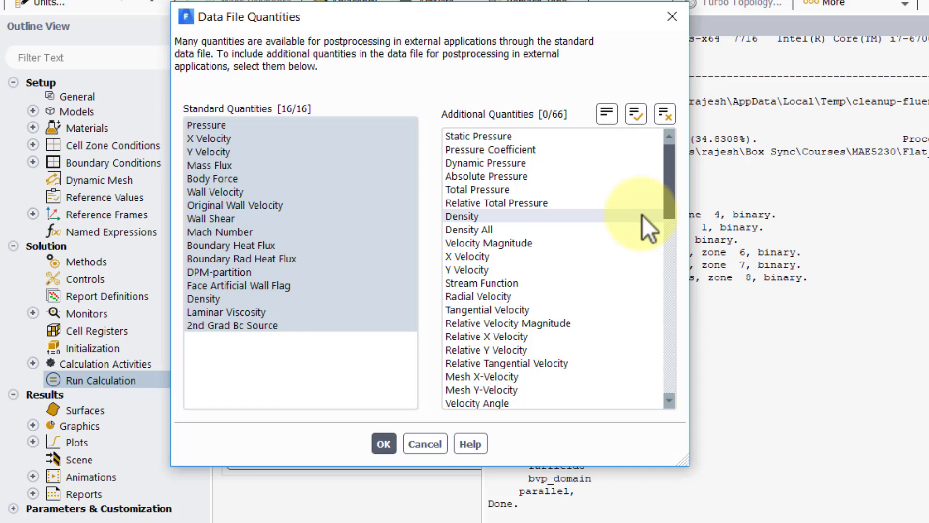
left_click_drag(668, 185, 688, 358)
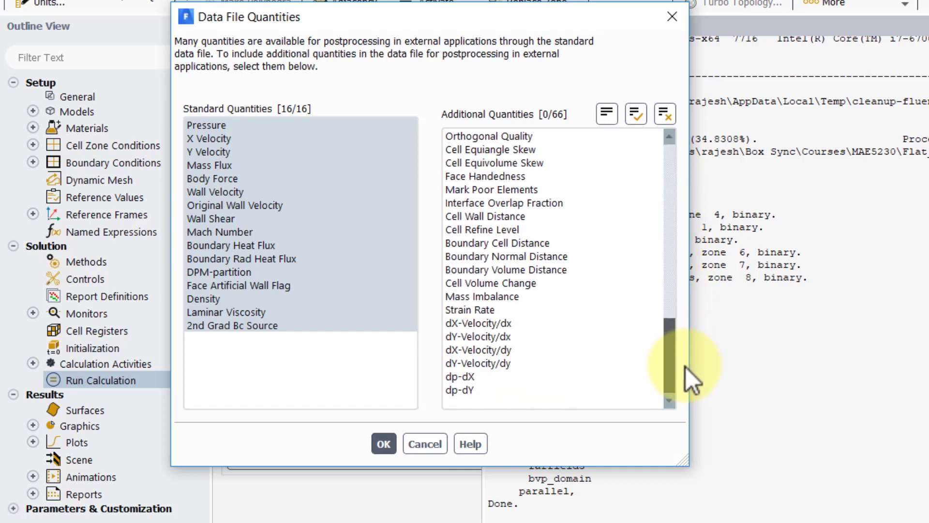
left_click(512, 323)
left_click(508, 337)
left_click(504, 351)
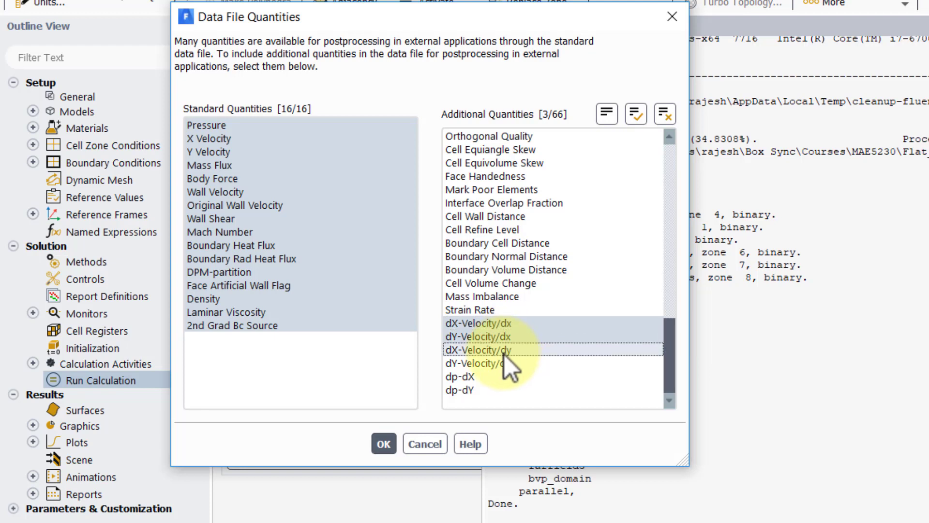
left_click(504, 364)
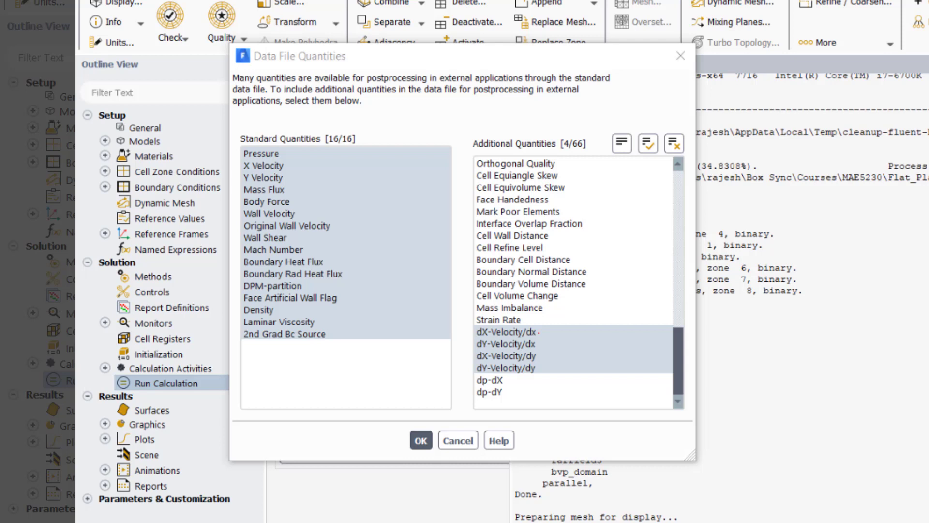
mouse_move(539, 332)
left_mouse_down()
mouse_move(603, 316)
mouse_move(624, 327)
mouse_move(604, 341)
left_mouse_up()
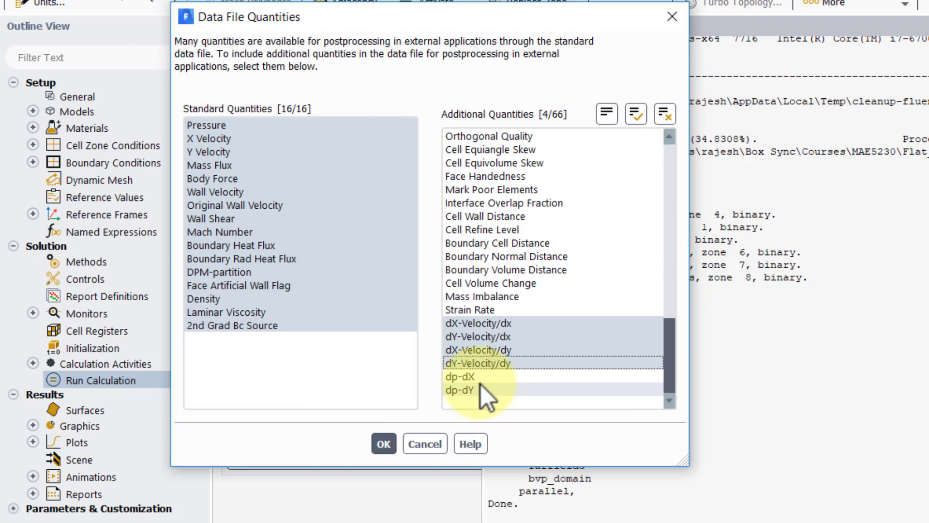
left_click(384, 443)
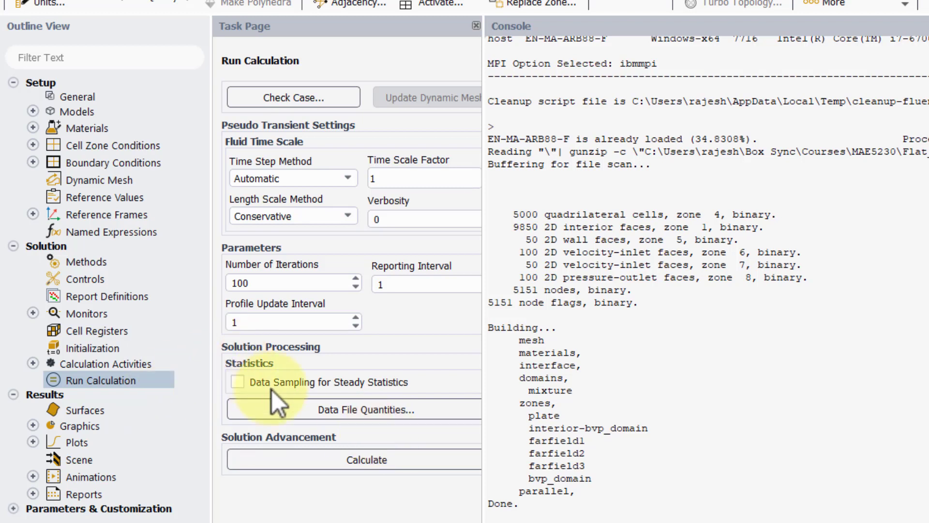
Set the number of iterations to 1 and run the calculation, using the settings changes for the current calculation only
left_click_drag(252, 283, 219, 291)
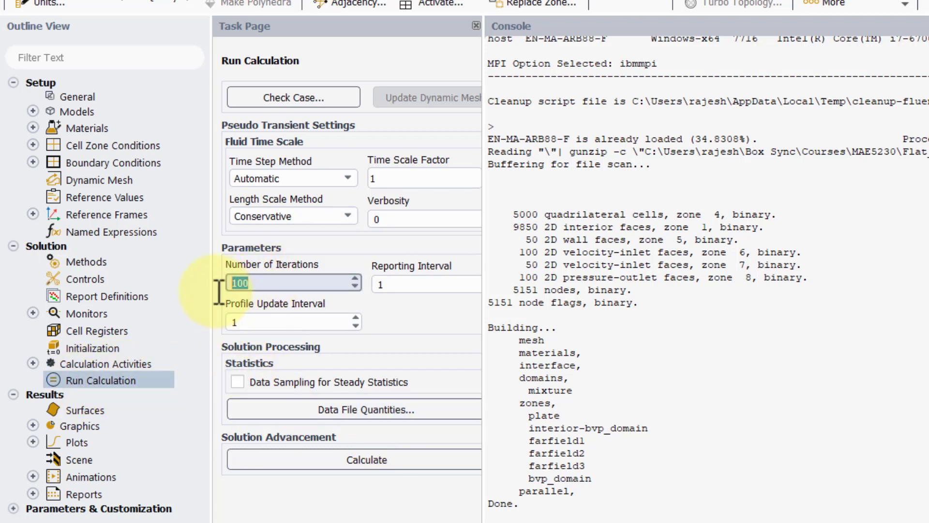
type("1")
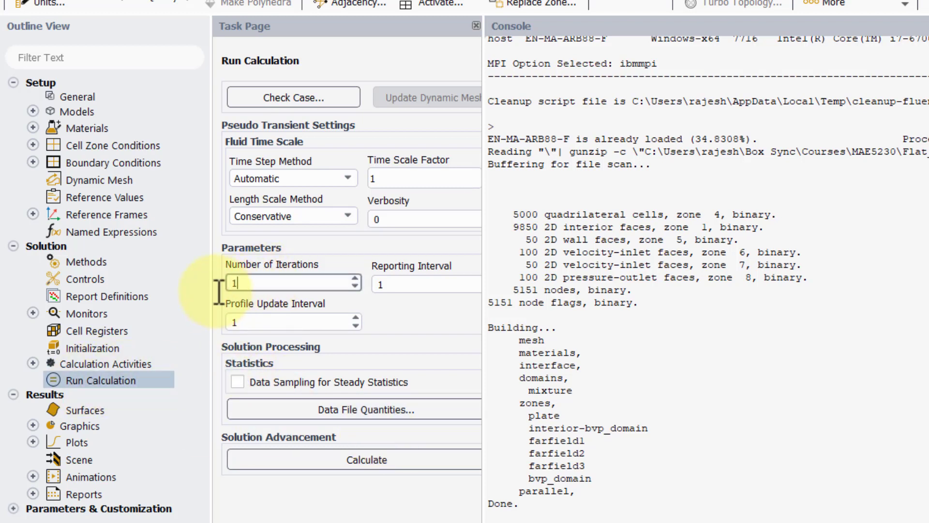
left_click(306, 462)
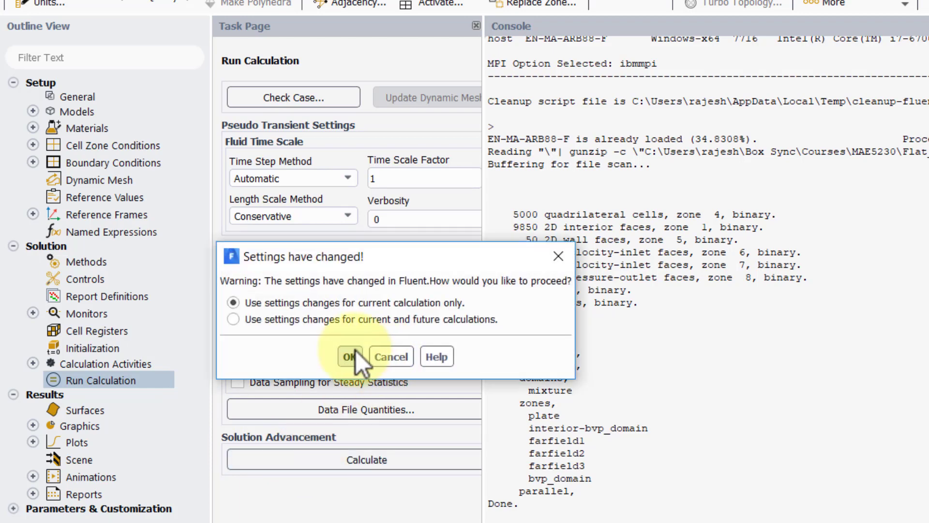
left_click(349, 356)
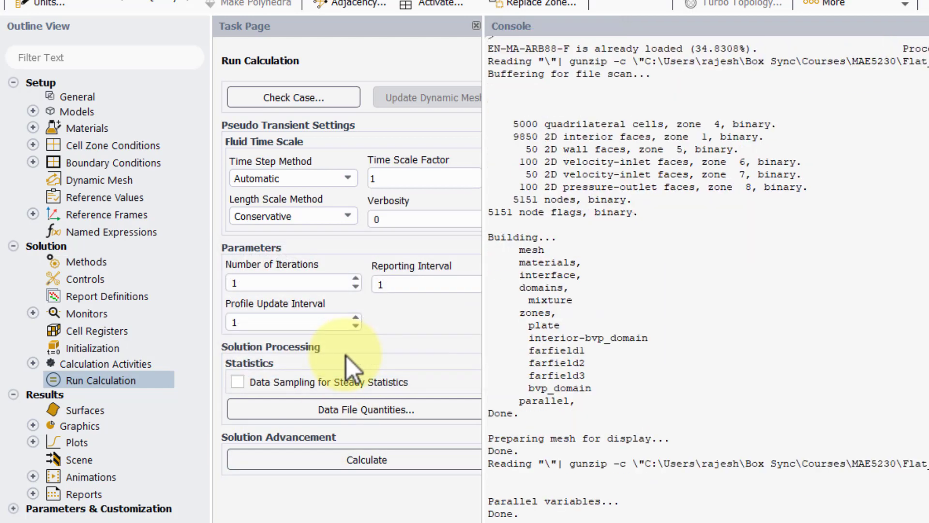
left_click(797, 298)
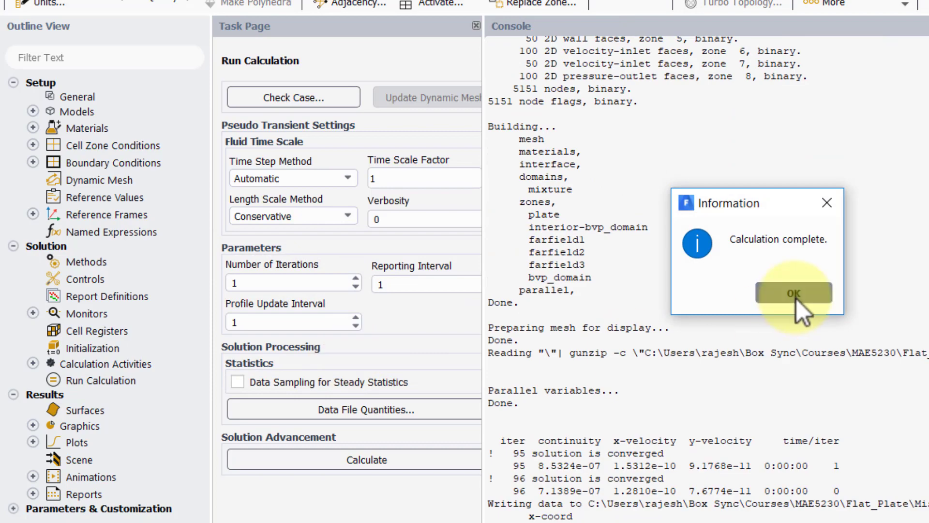
Switch to the Flat Plate, ReL=10,000 session in CFD-Post and refresh the simulation with the new upstream data
key("alt+Tab")
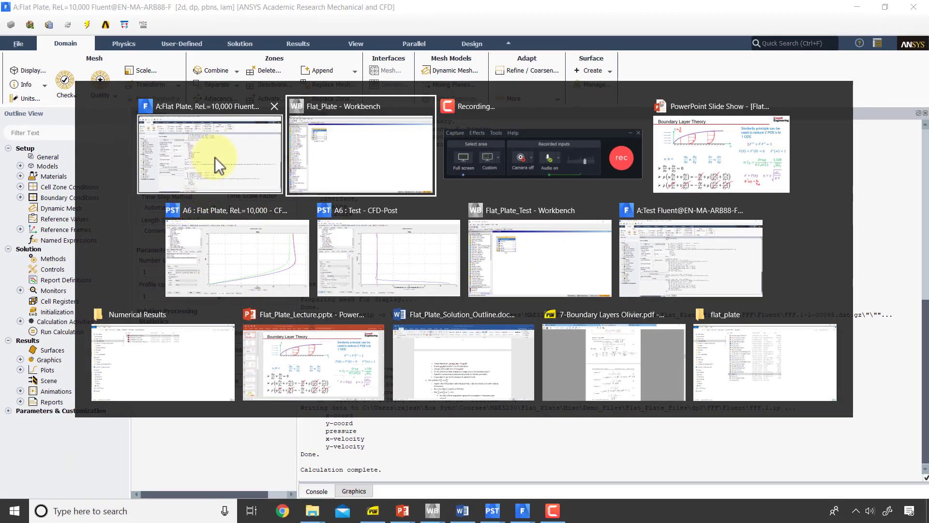
key("alt+Tab")
key("alt+Tab")
key("alt+Tab")
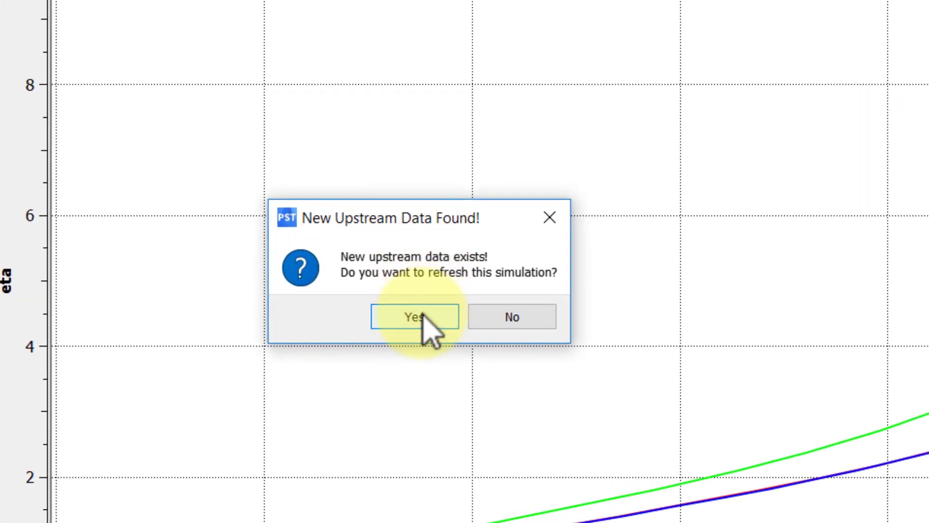
left_click(462, 271)
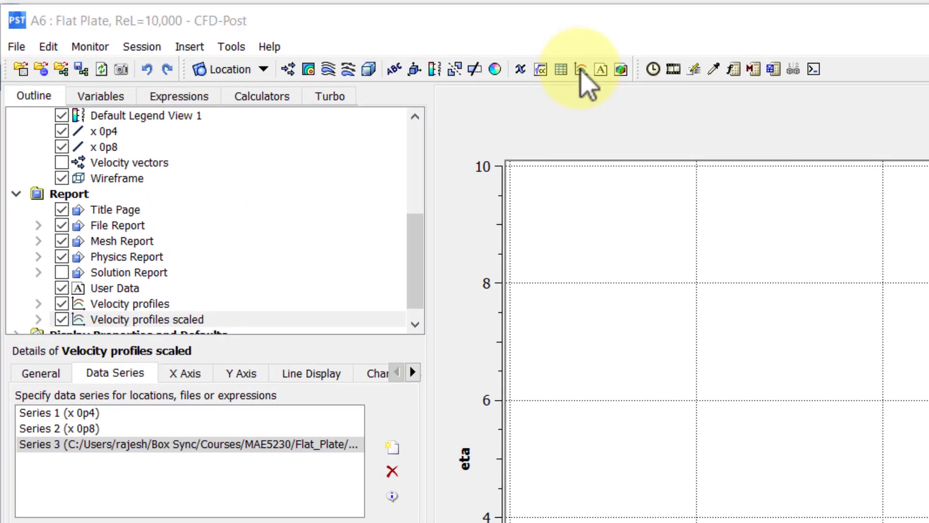
Insert a new chart named "Velocity derivatives"
left_click(580, 70)
type("Velocity derivat")
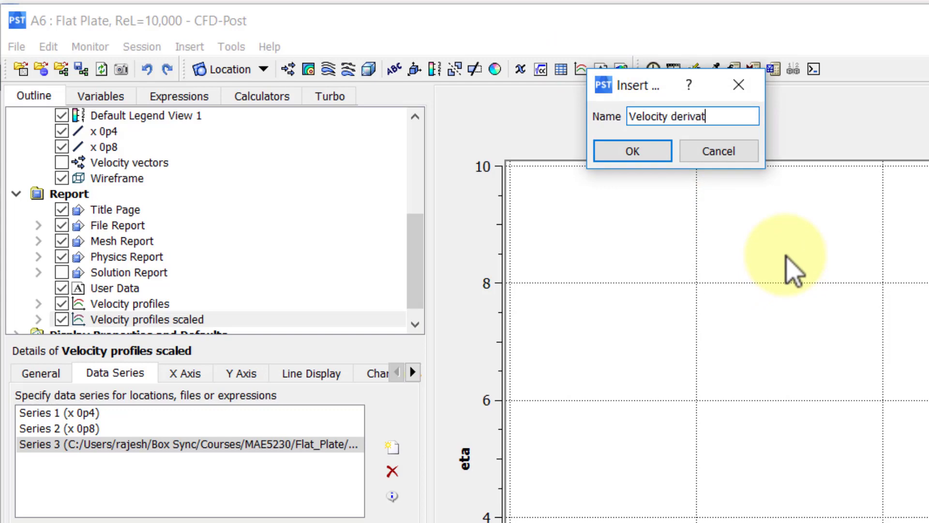
type("ives")
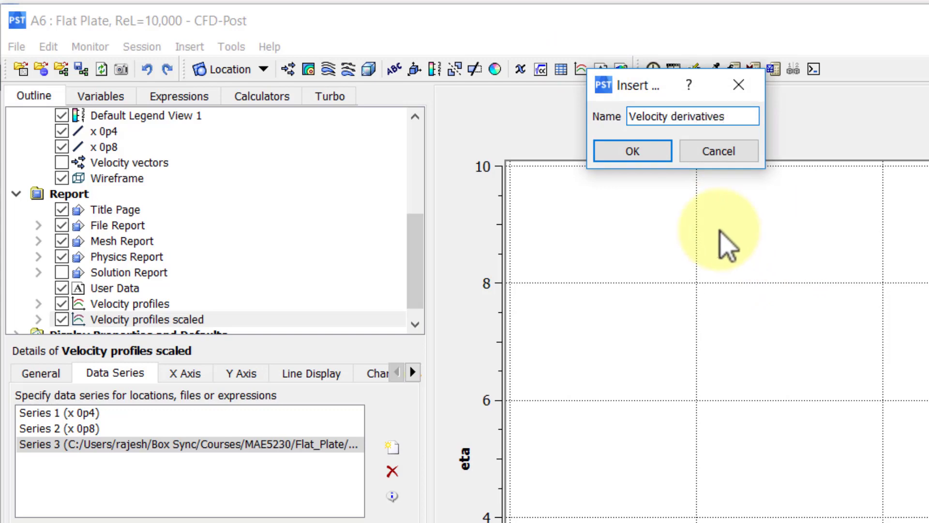
left_click(633, 152)
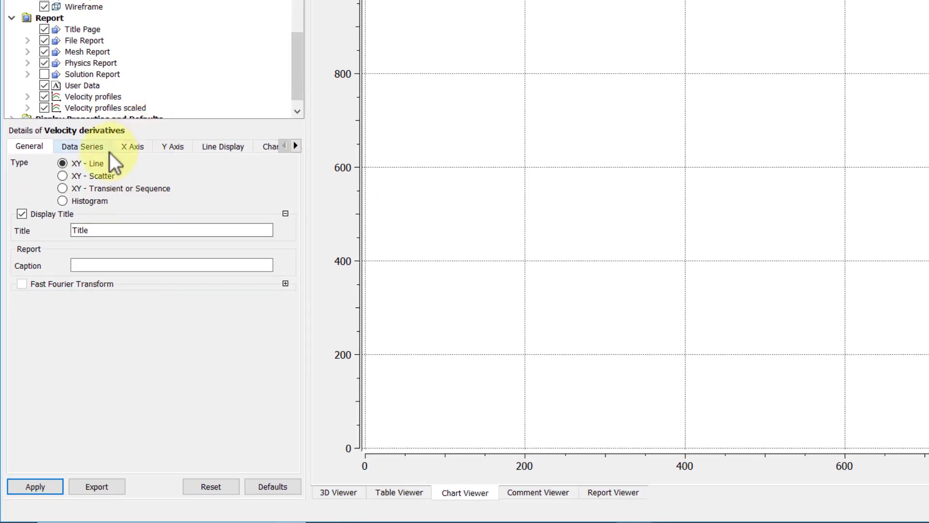
Set the location of Series 1 in the Velocity derivatives chart to x 0p8
left_click(83, 150)
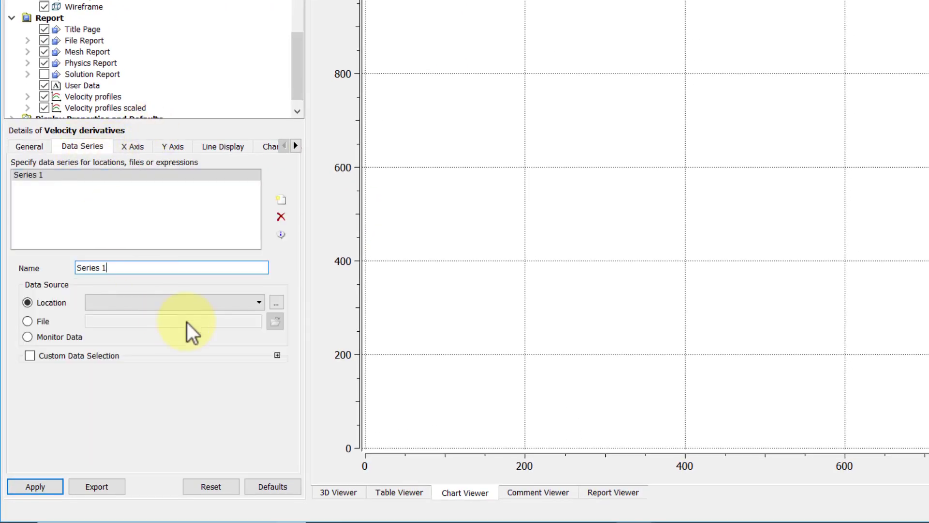
left_click(259, 303)
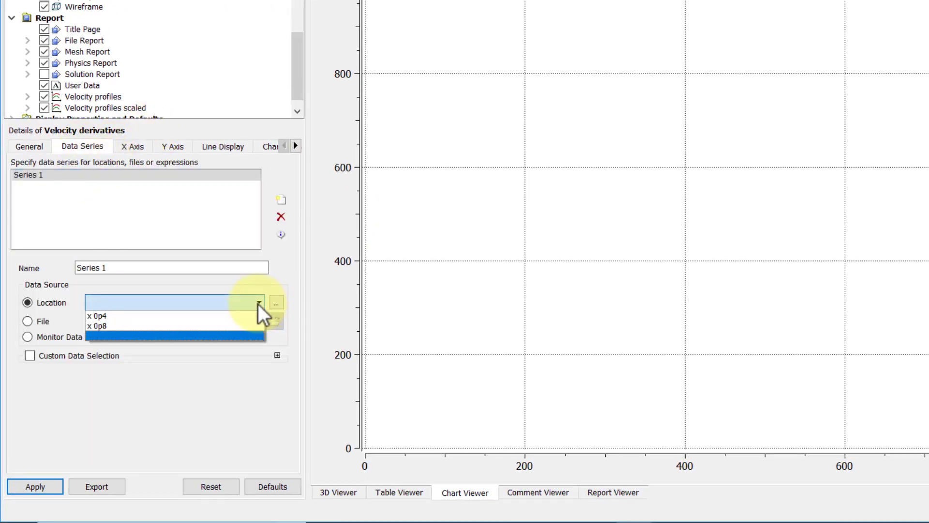
left_click(223, 327)
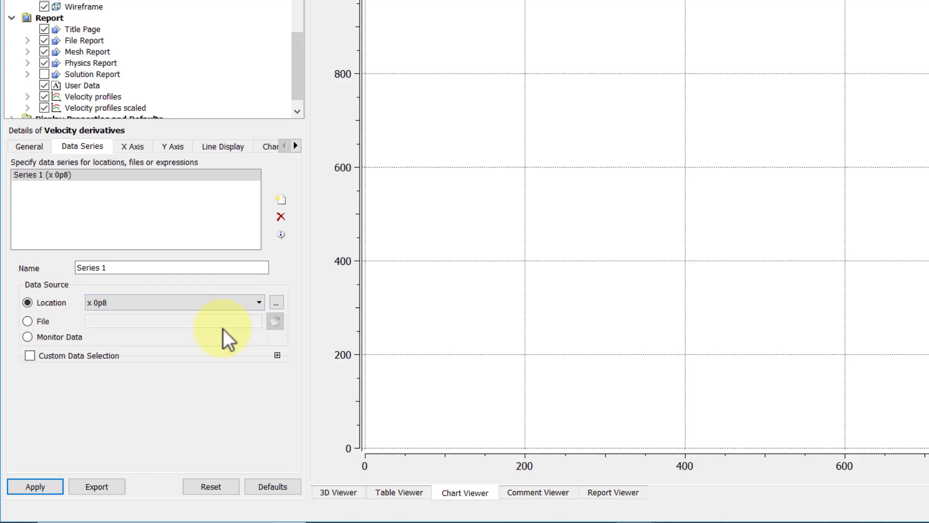
Assign the solution variable Dx Velocity Dx to the chart's X axis
left_click(130, 147)
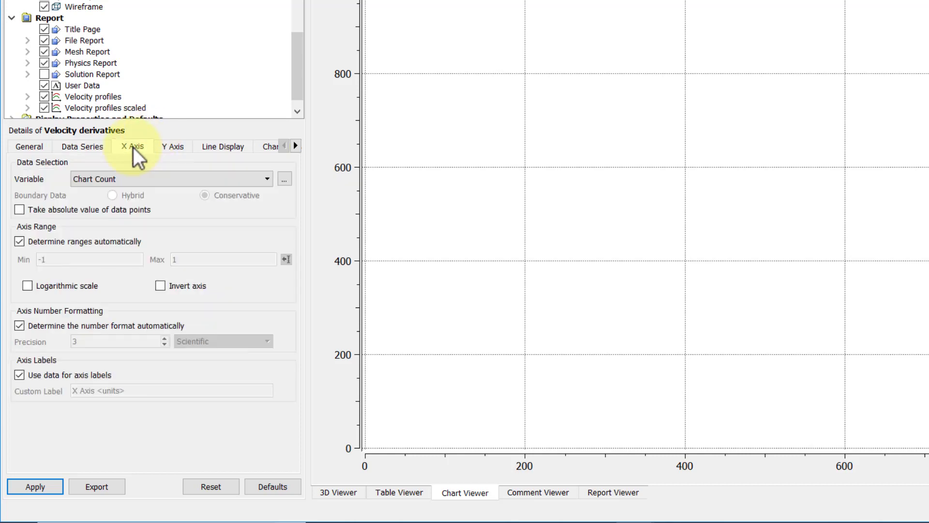
left_click(285, 179)
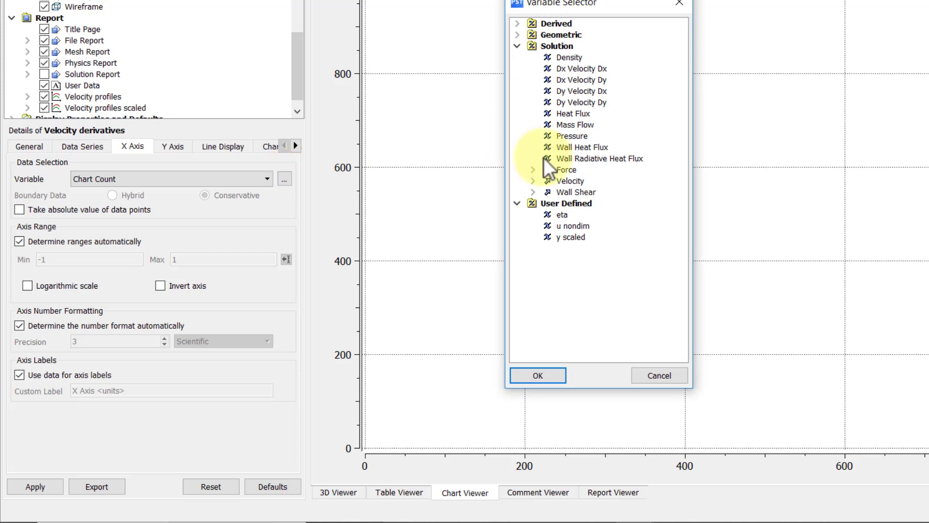
left_click(603, 69)
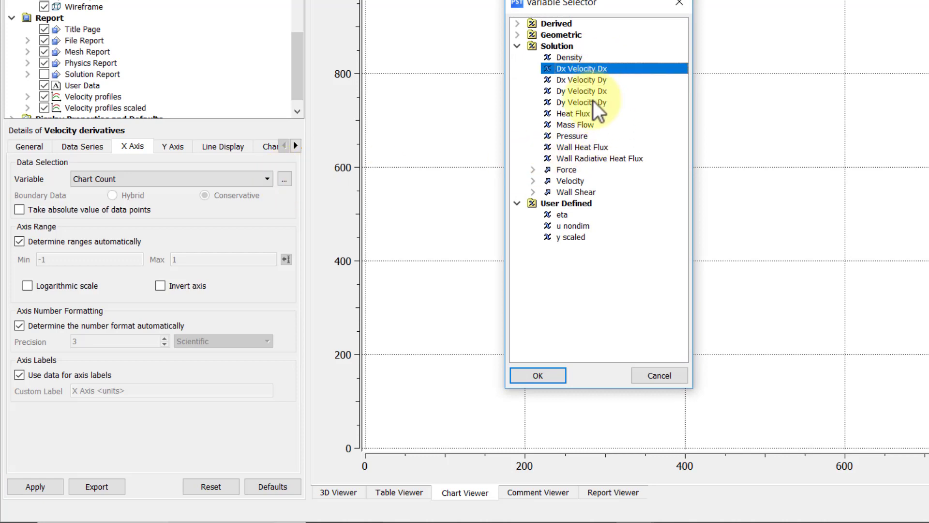
left_click(537, 375)
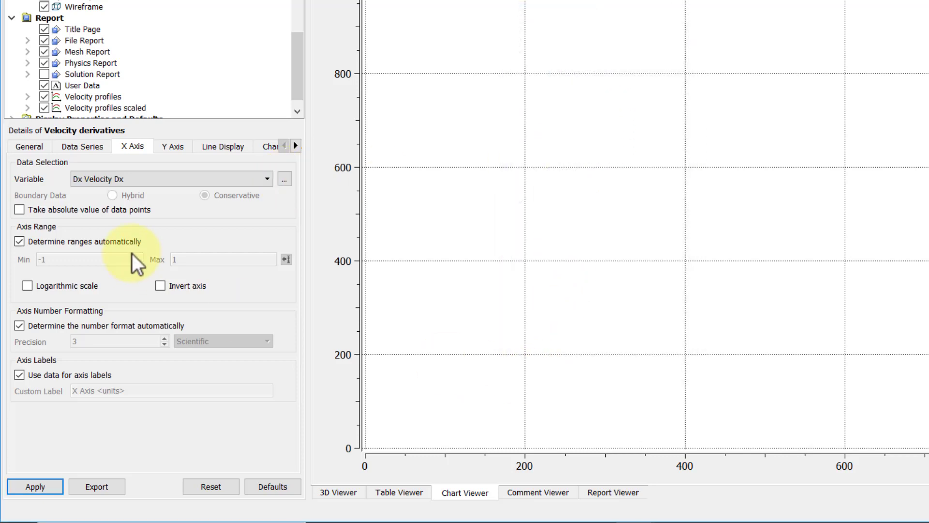
Assign the variable Y to the chart's Y axis and apply the settings to plot the Velocity derivatives chart
left_click(182, 145)
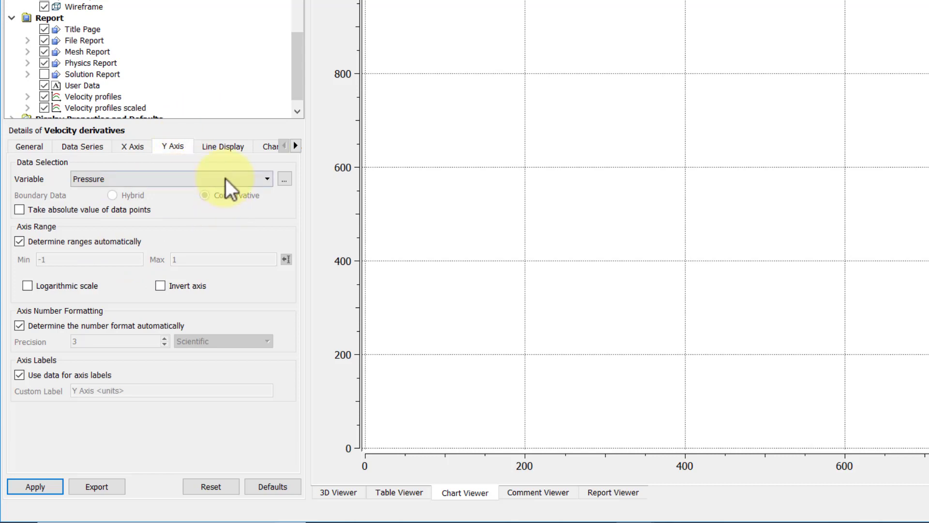
left_click(283, 179)
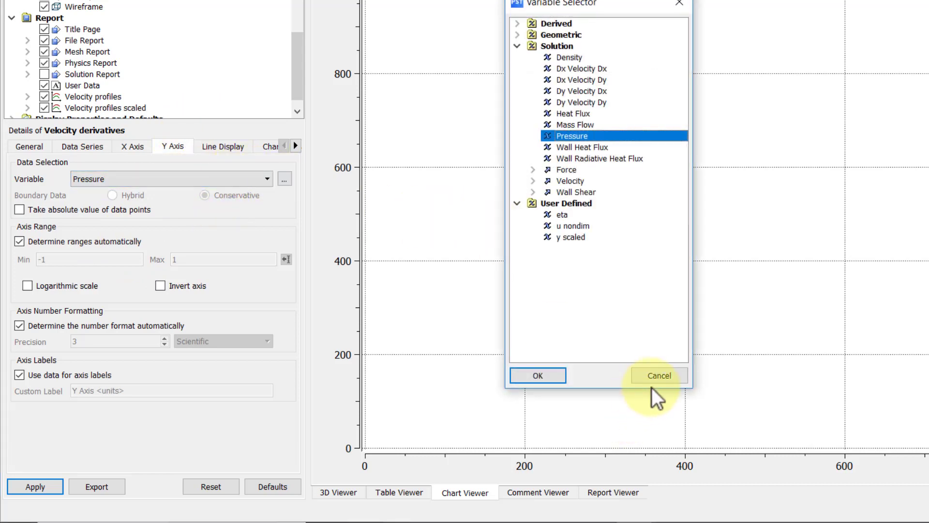
left_click(653, 377)
left_click(272, 182)
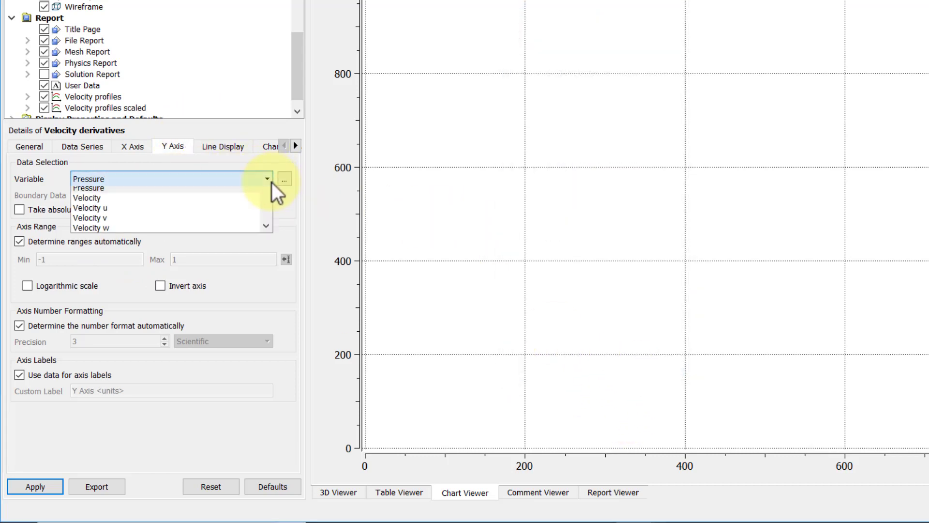
scroll(220, 264, "down", 5)
left_click(206, 244)
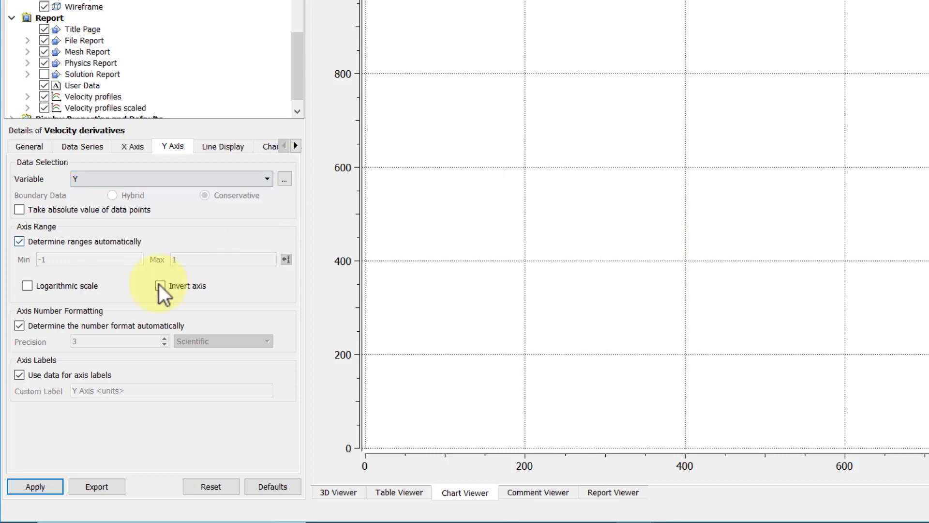
left_click(44, 486)
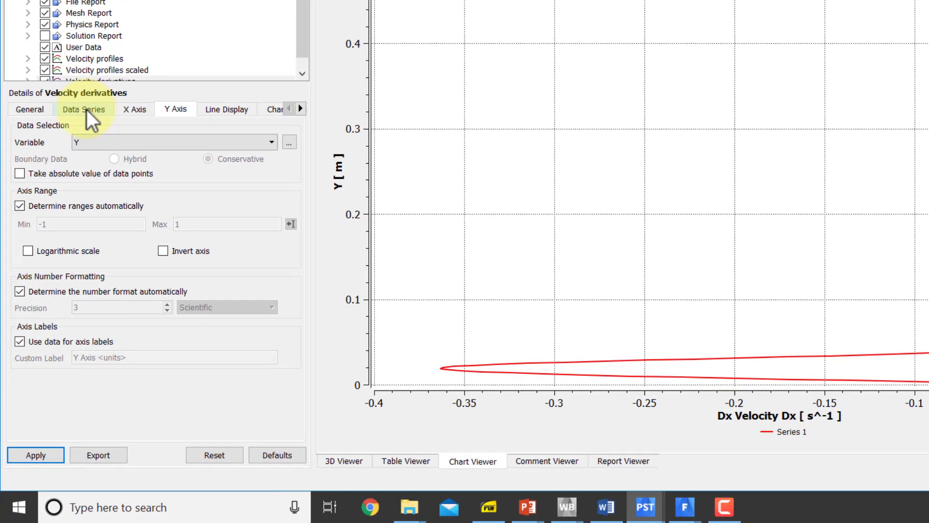
Add a second data series to the Velocity derivatives chart and set its location to x 0p8
left_click(84, 109)
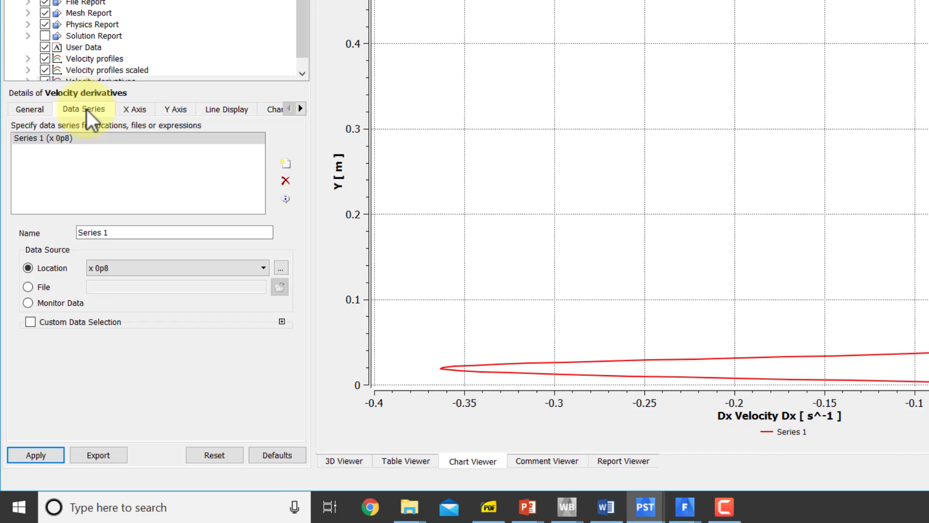
left_click(285, 167)
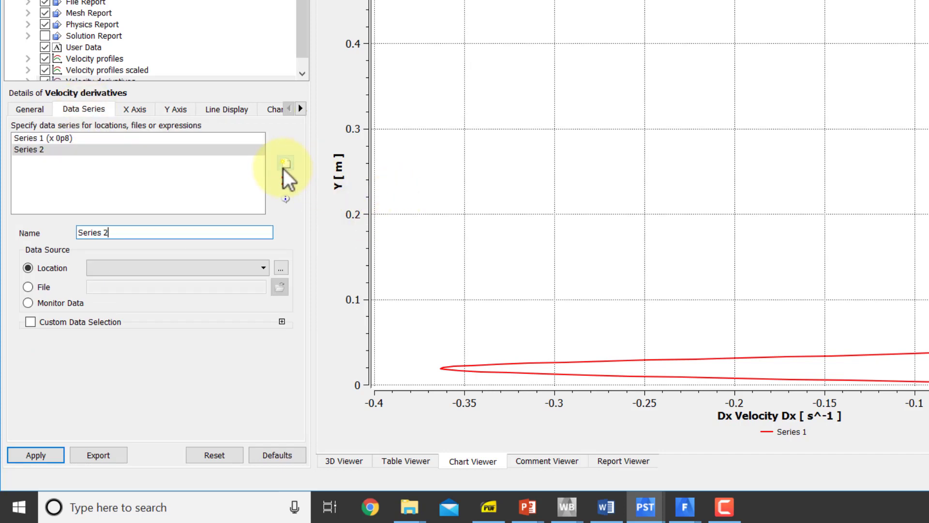
left_click(156, 269)
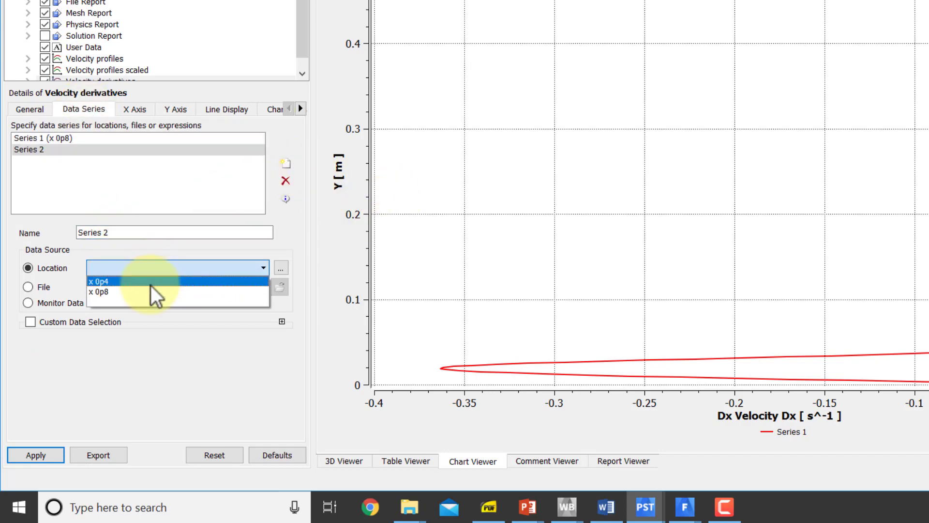
left_click(144, 291)
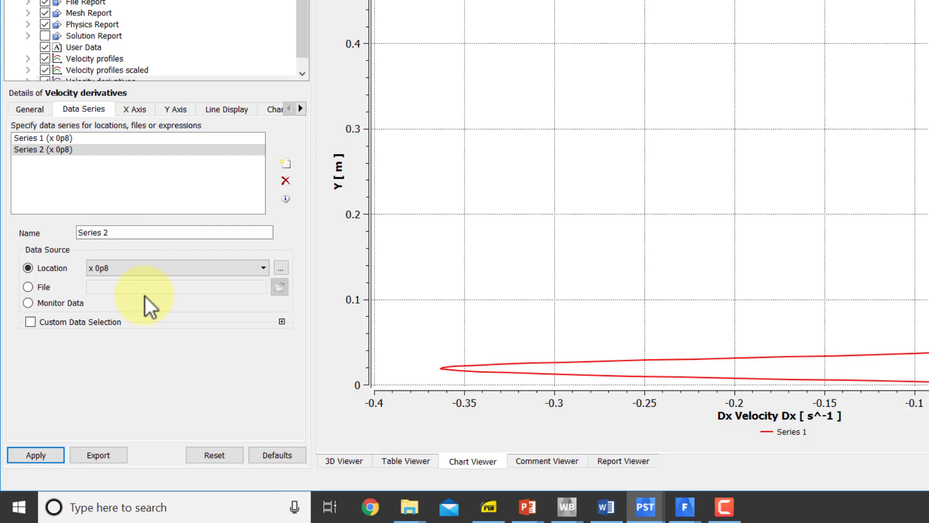
Enable custom data selection for Series 2 and assign Dx Velocity Dy as its X axis variable
left_click(30, 322)
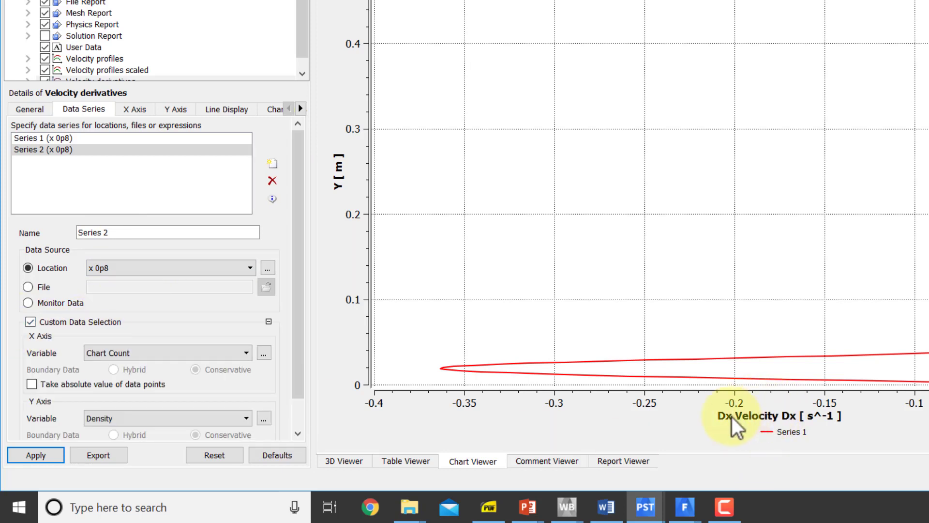
left_click_drag(298, 208, 299, 277)
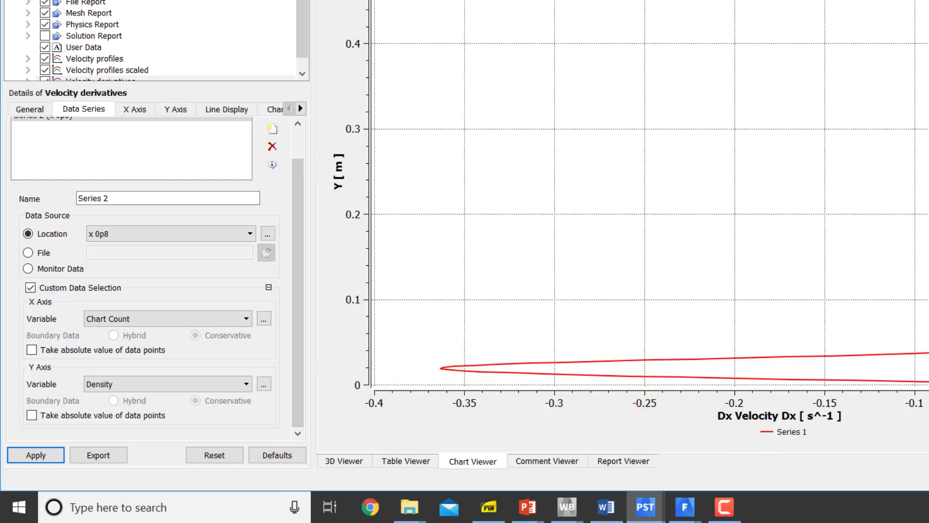
left_click(142, 319)
left_click(142, 322)
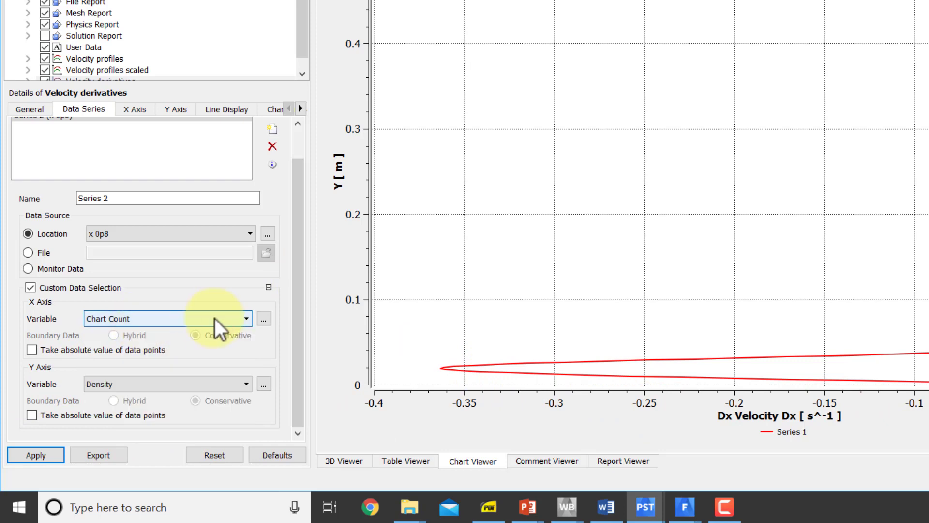
left_click(208, 320)
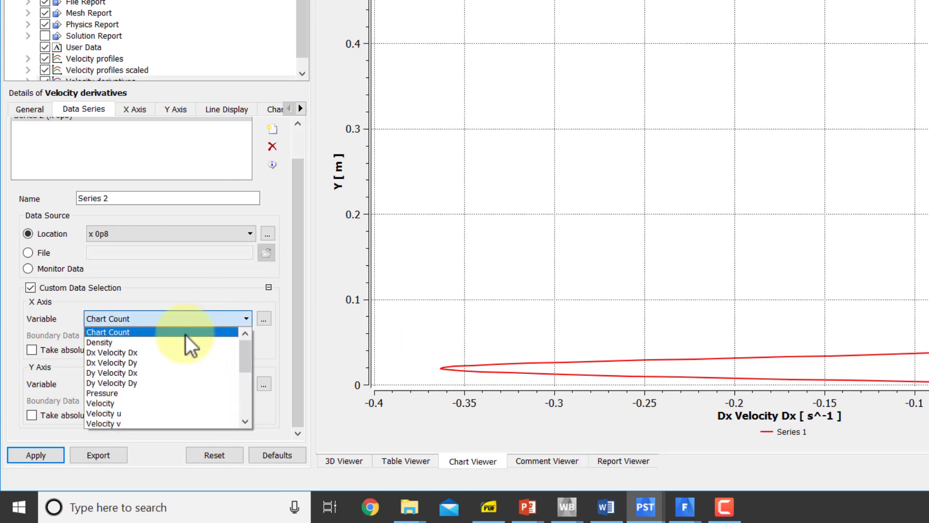
left_click(163, 363)
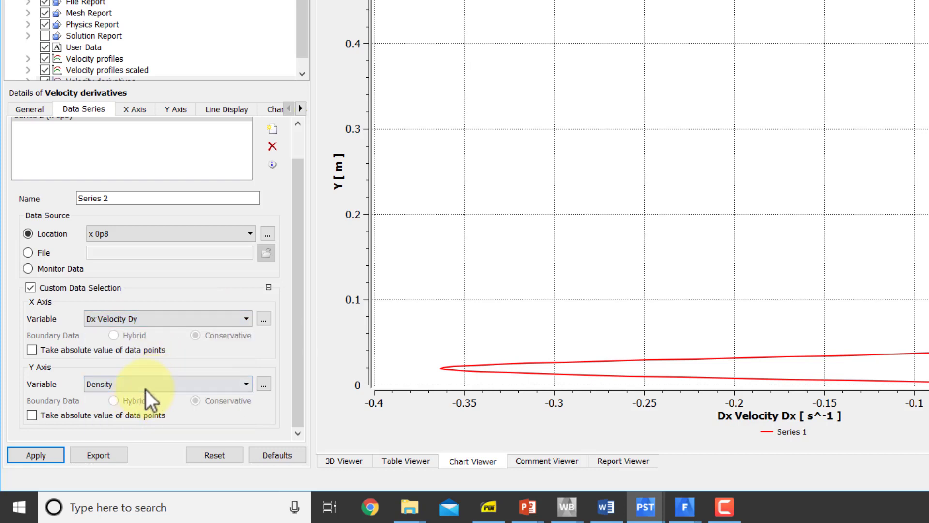
Assign the variable Y to Series 2's Y axis and apply the settings to plot both series
left_click(150, 384)
scroll(139, 429, "down", 5)
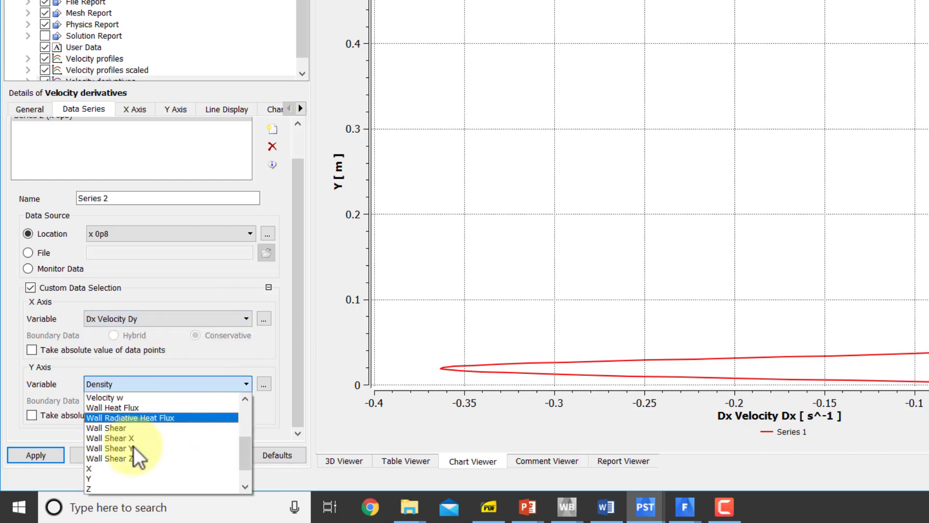
scroll(133, 446, "down", 1)
left_click(130, 452)
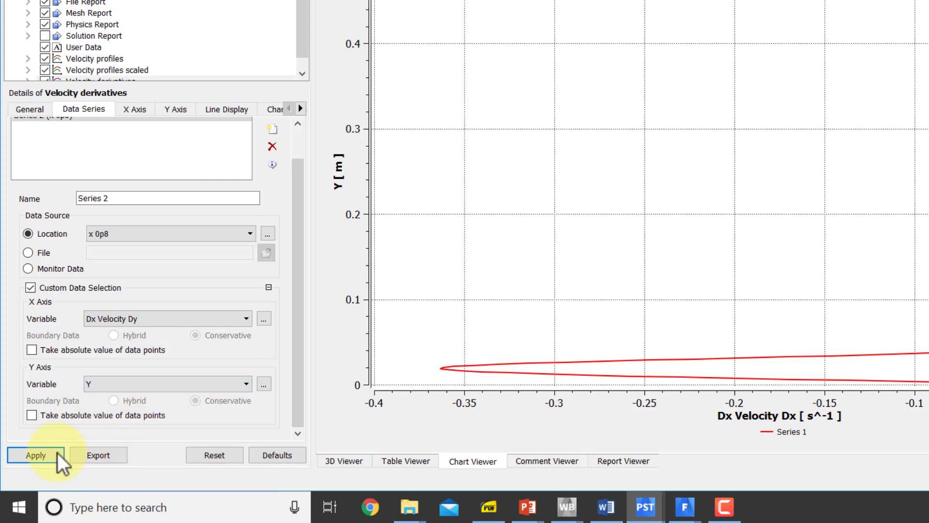
left_click(39, 454)
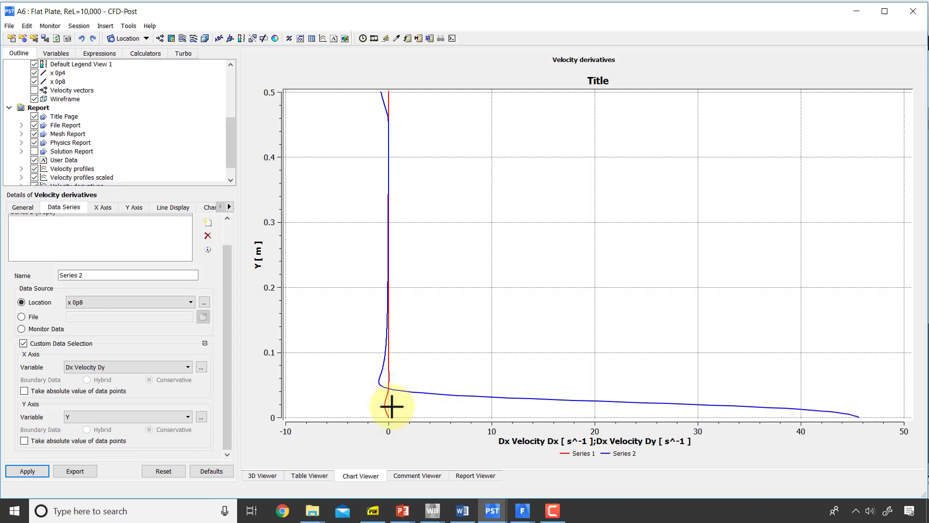
Switch to the PowerPoint slide show with the Boundary Layer Theory slide
key("alt+Tab")
key("alt+Tab")
key("alt+Tab")
key("alt+Tab")
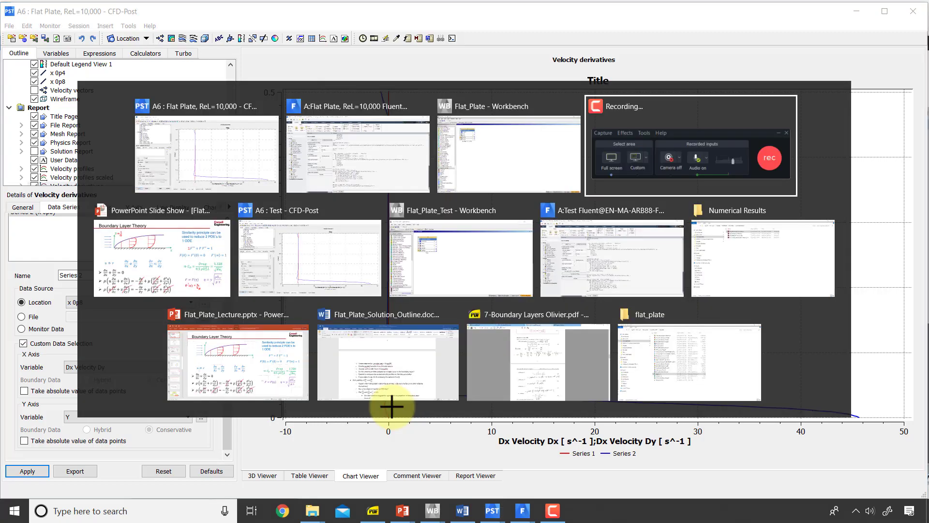